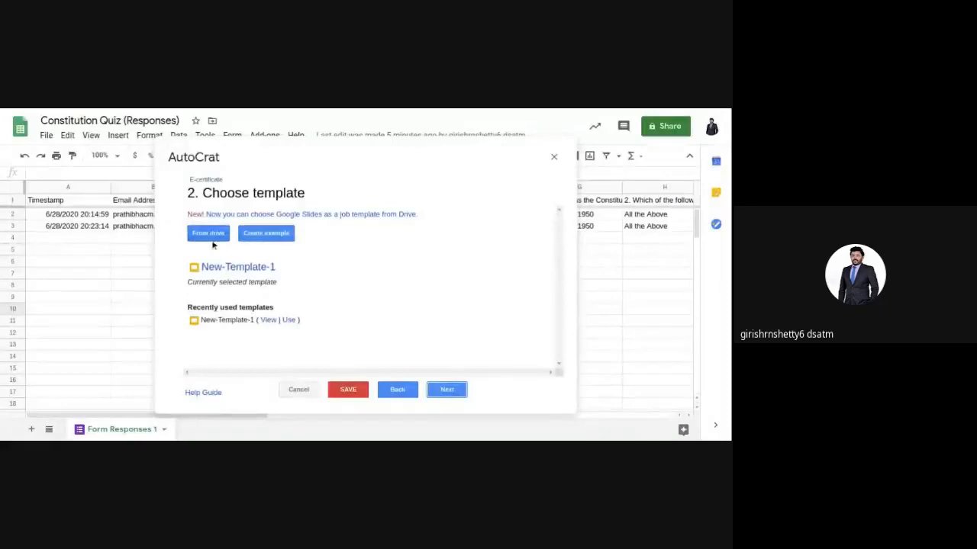
Keep New-Template-1 as the template and accept the mapping of Full Name to Name, College to College and Date to Timestamp
{"action": "left_click", "coordinate": [447, 390]}
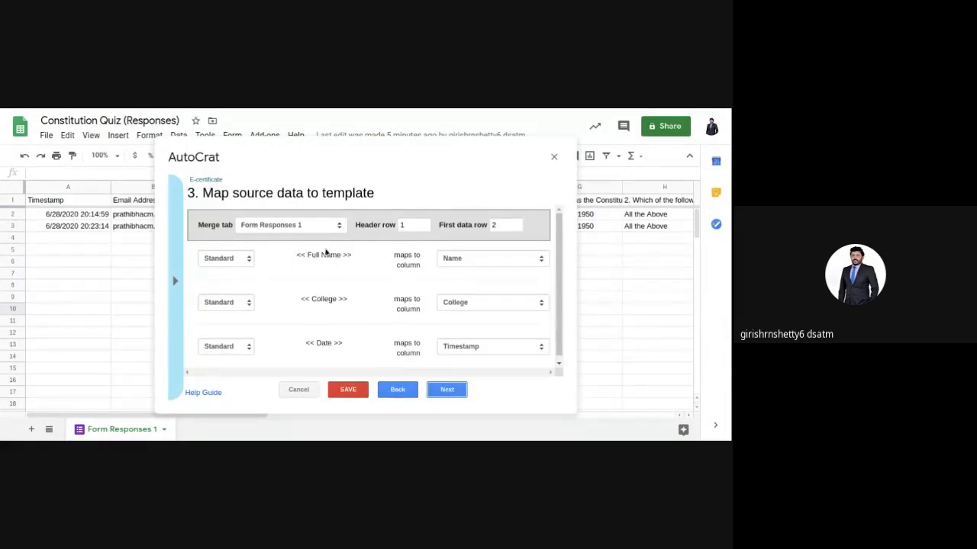
{"action": "left_click", "coordinate": [470, 264]}
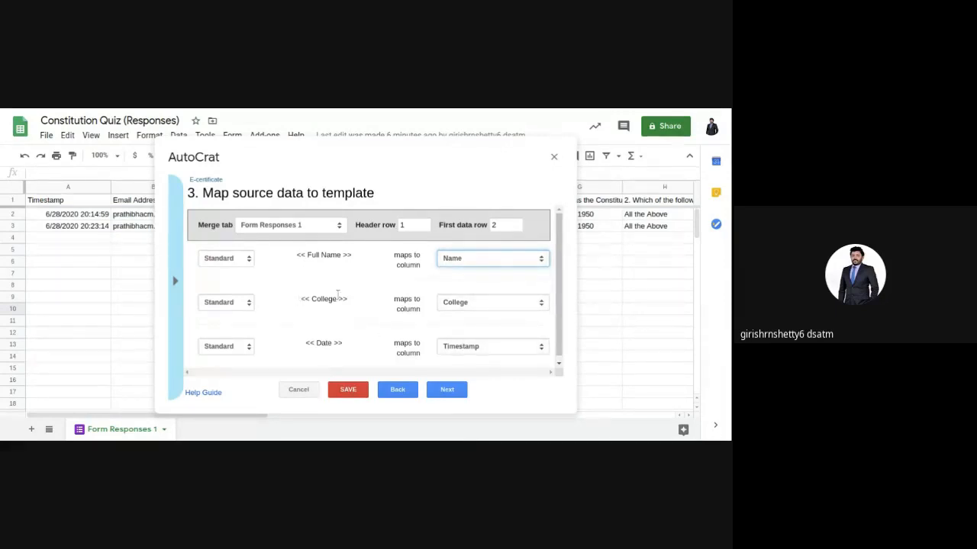
{"action": "left_click", "coordinate": [509, 308]}
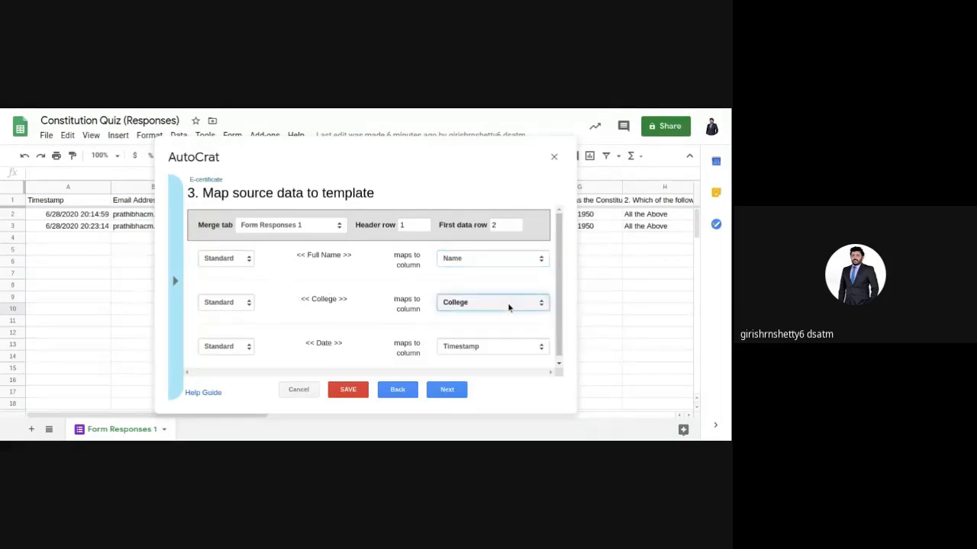
{"action": "left_click", "coordinate": [440, 392]}
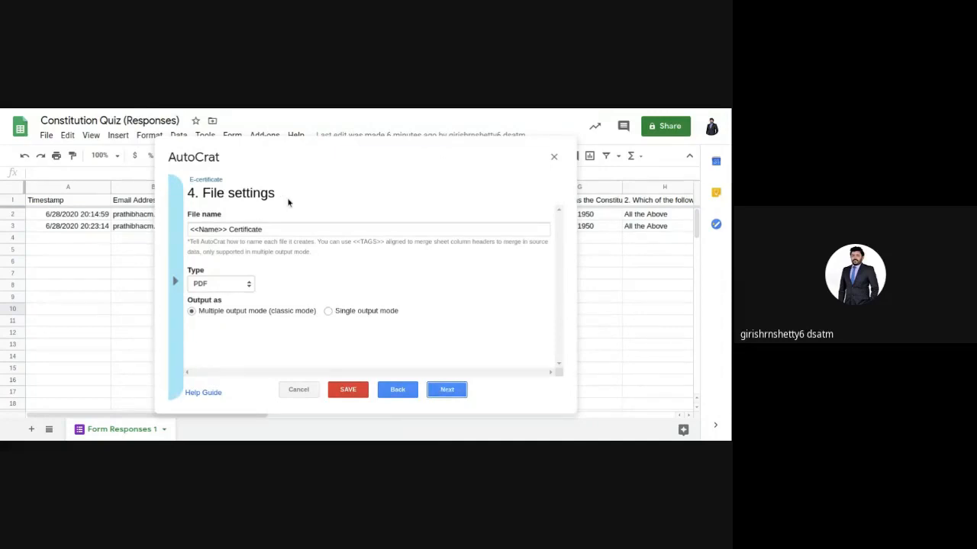
Check the available merge tags and accept the file settings with name <<Name>> Certificate, PDF type and multiple output mode
{"action": "left_click", "coordinate": [250, 285]}
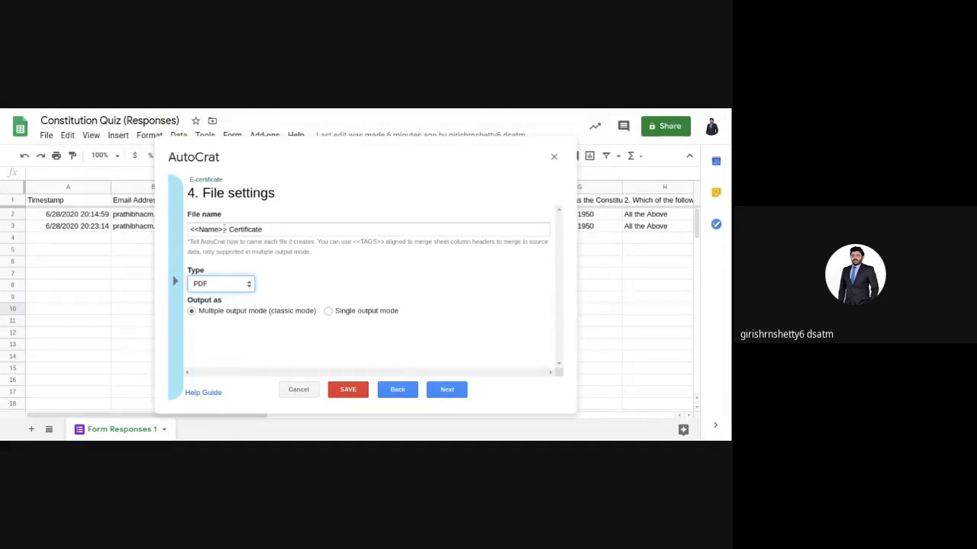
{"action": "left_click", "coordinate": [229, 229]}
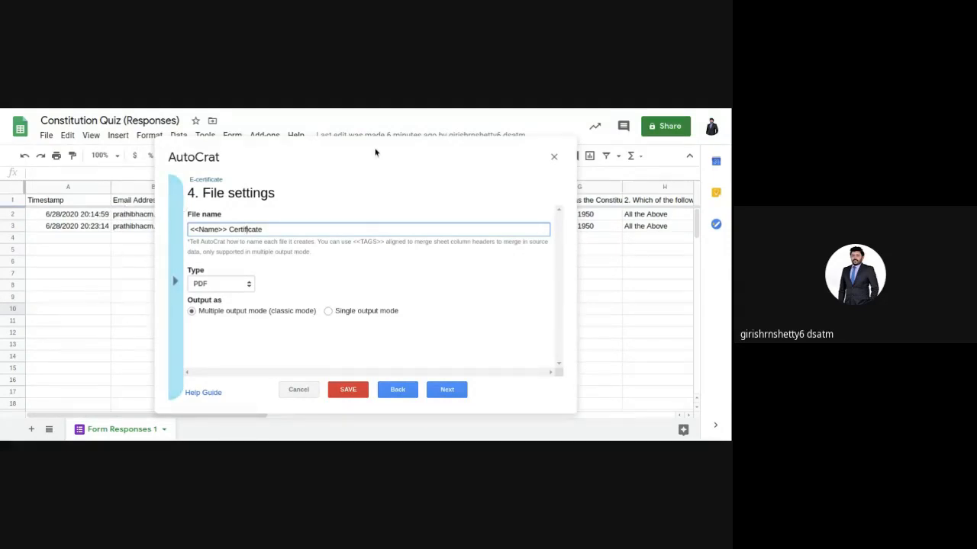
{"action": "left_click", "coordinate": [437, 211]}
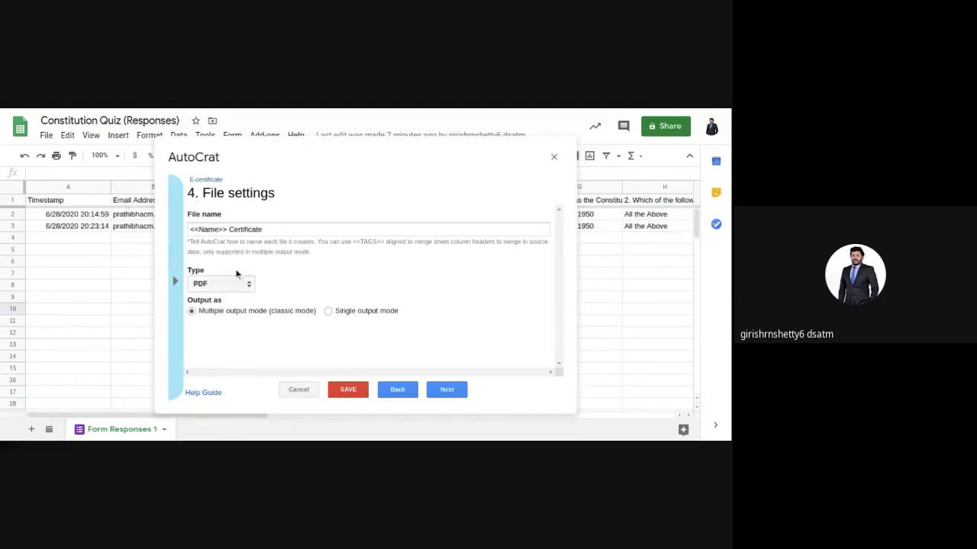
{"action": "left_click", "coordinate": [177, 282]}
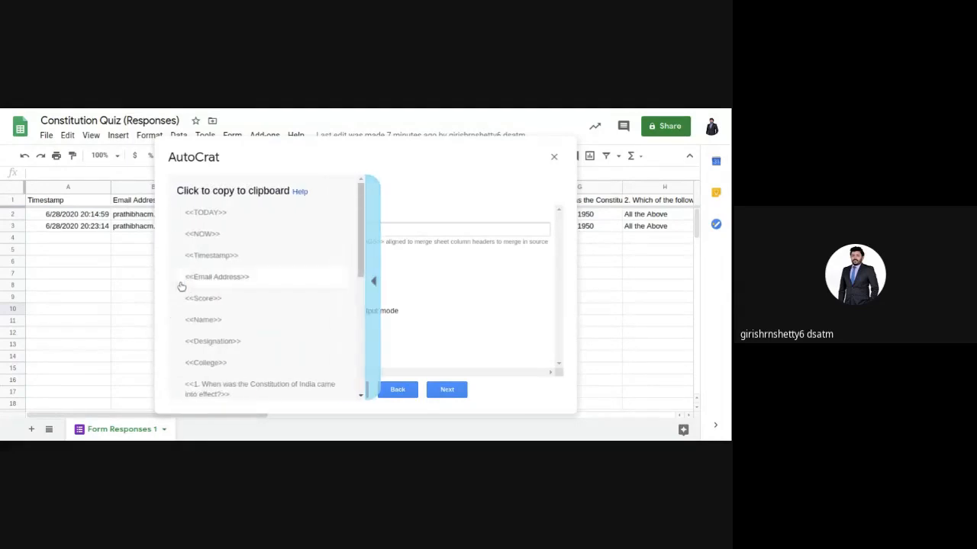
{"action": "left_click", "coordinate": [374, 281]}
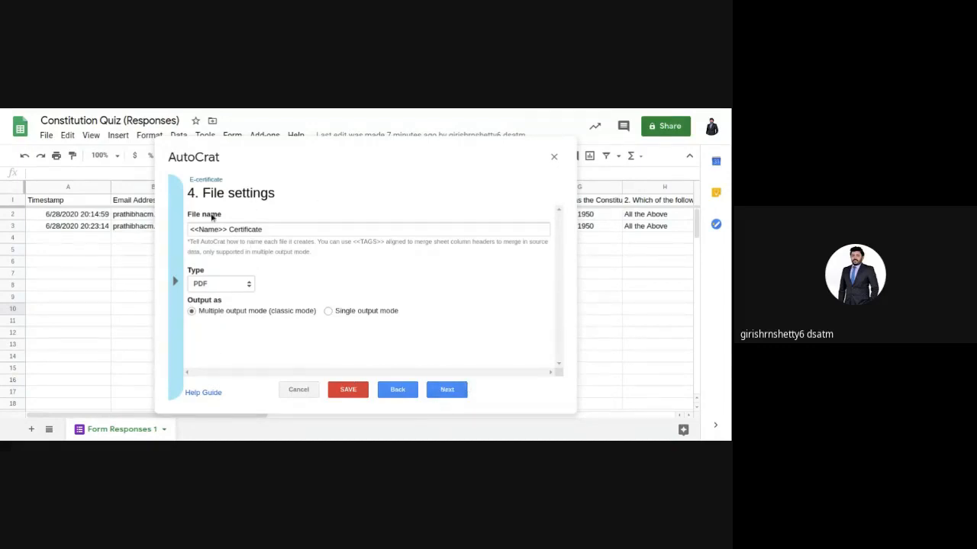
{"action": "left_click", "coordinate": [446, 391]}
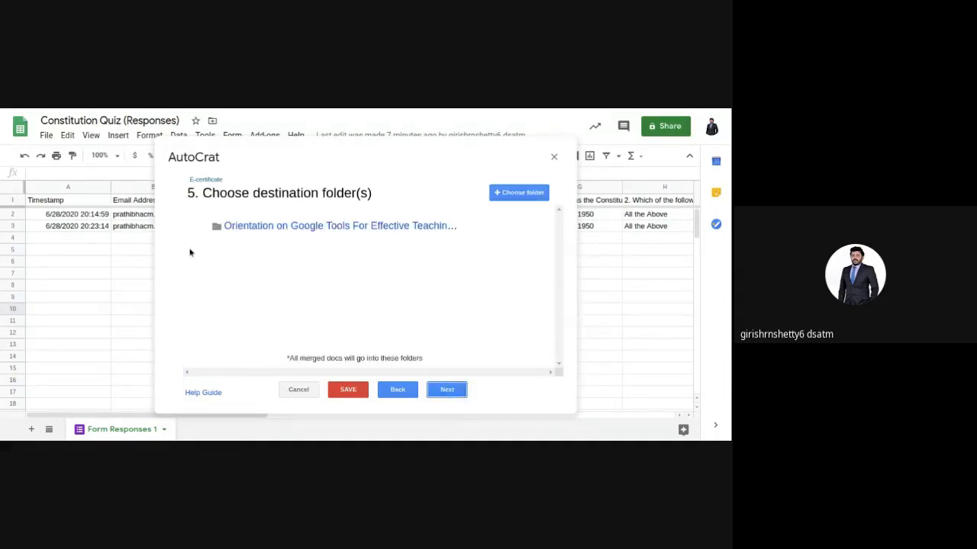
Accept the existing destination folder and skip the optional dynamic folder reference and merge condition
{"action": "mouse_move", "coordinate": [253, 235]}
{"action": "left_click", "coordinate": [446, 390]}
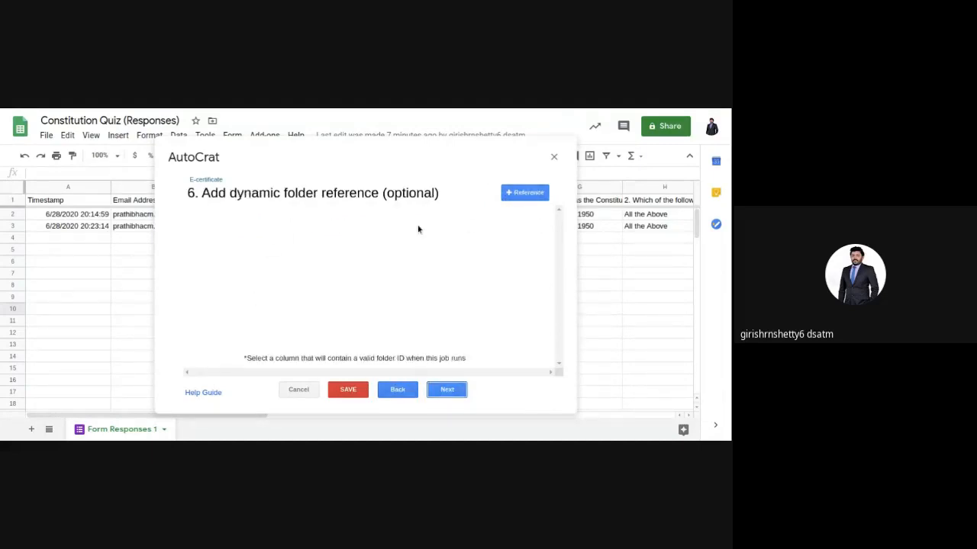
{"action": "left_click", "coordinate": [448, 391]}
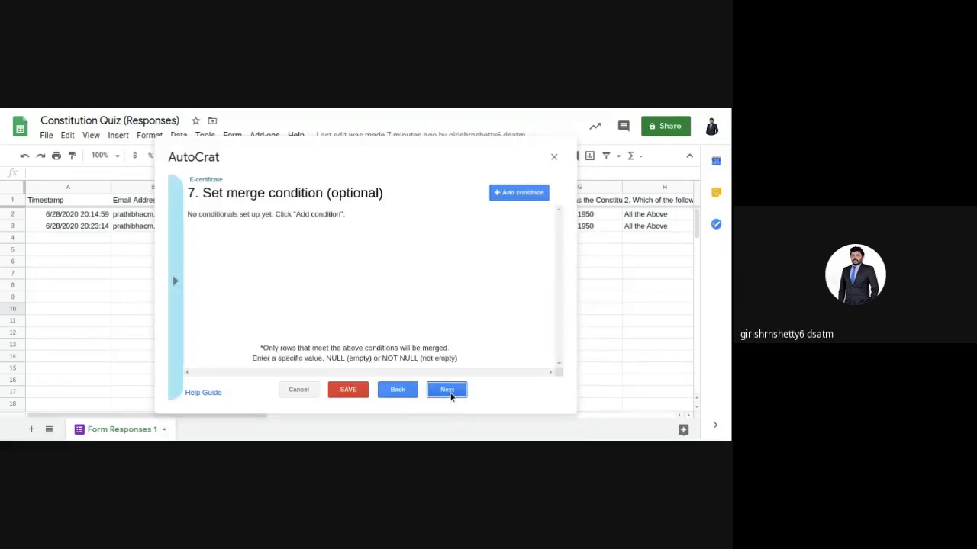
{"action": "left_click", "coordinate": [448, 391]}
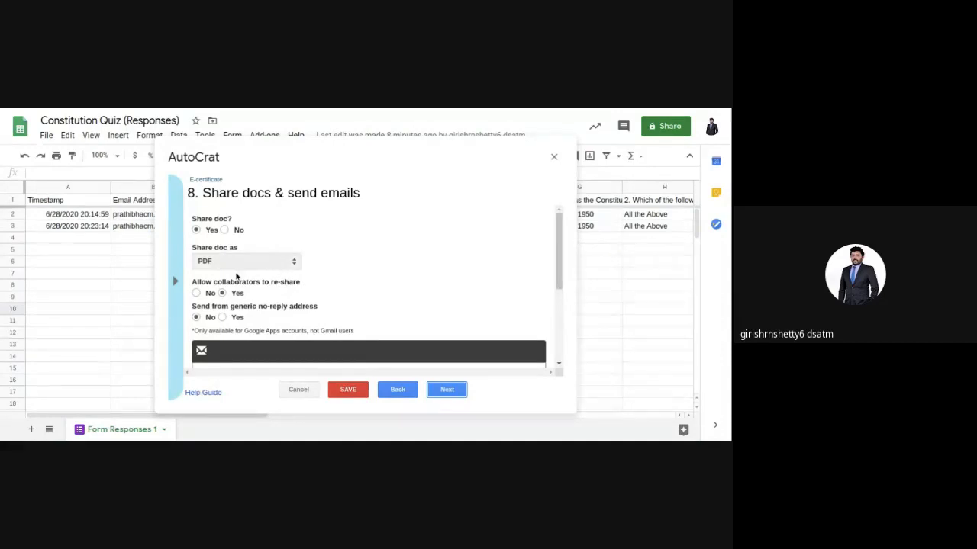
Switch document sharing to No and back to Yes in the sharing settings
{"action": "scroll", "coordinate": [236, 277], "scroll_direction": "down", "scroll_amount": 1}
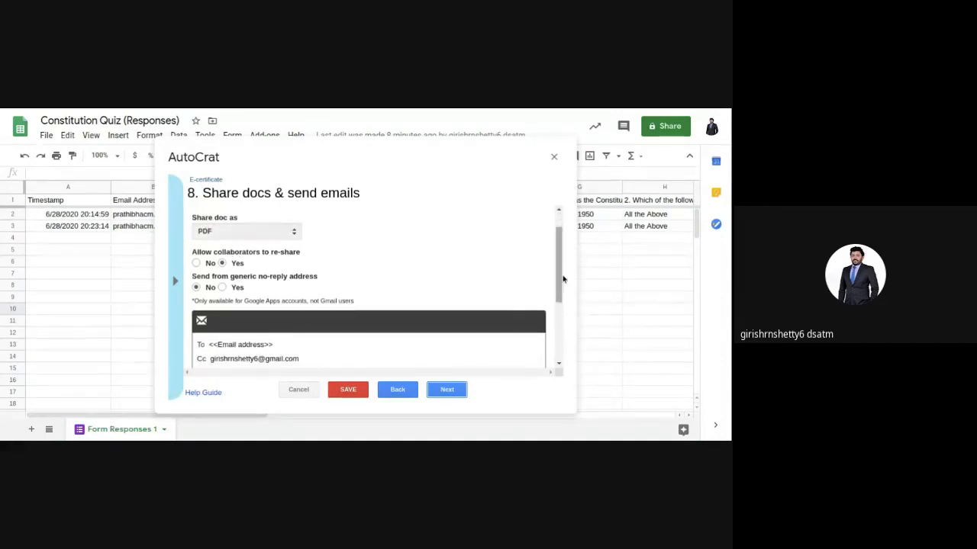
{"action": "scroll", "coordinate": [559, 263], "scroll_direction": "up", "scroll_amount": 1}
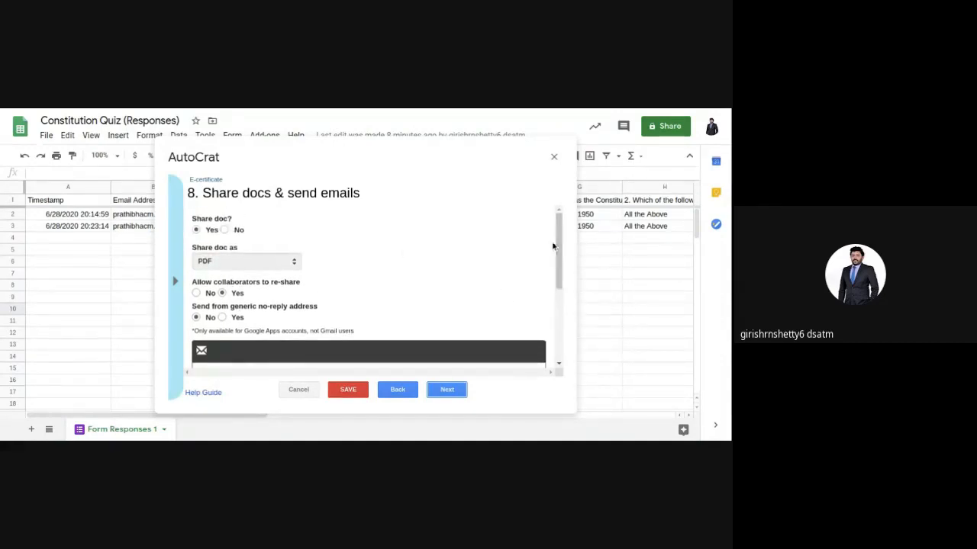
{"action": "left_click", "coordinate": [224, 230]}
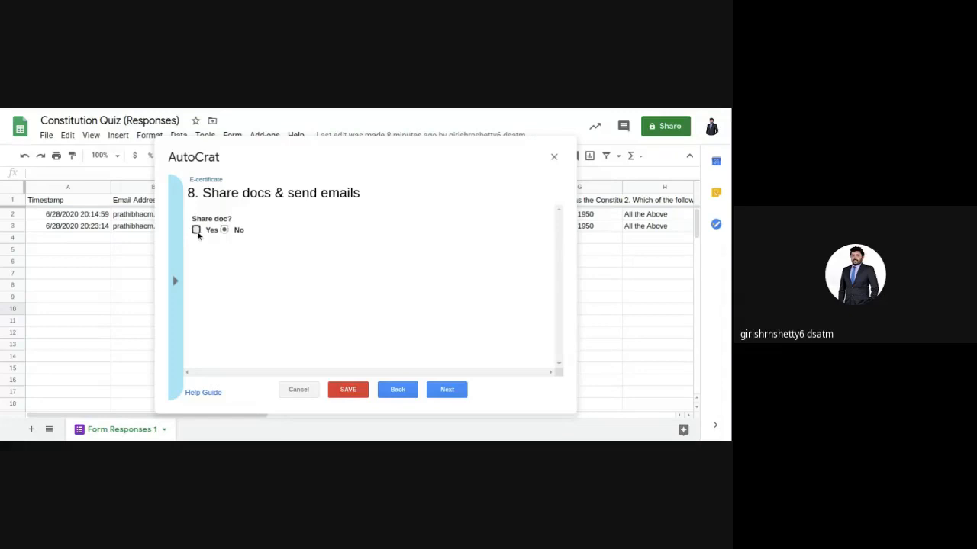
{"action": "left_click", "coordinate": [197, 230]}
{"action": "scroll", "coordinate": [347, 267], "scroll_direction": "down", "scroll_amount": 2}
{"action": "scroll", "coordinate": [250, 241], "scroll_direction": "up", "scroll_amount": 2}
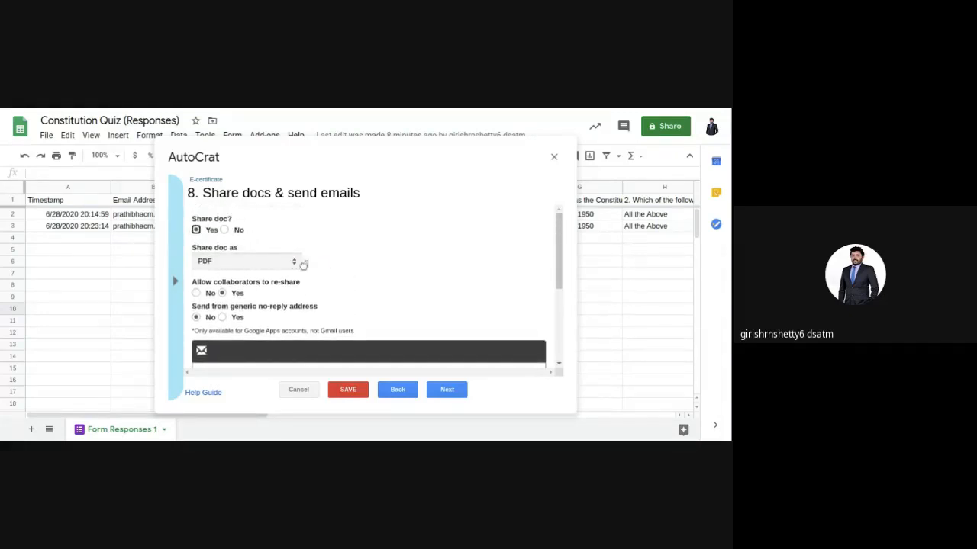
Review the certificate email's To and Cc recipients, subject line and message text
{"action": "scroll", "coordinate": [406, 287], "scroll_direction": "down", "scroll_amount": 1}
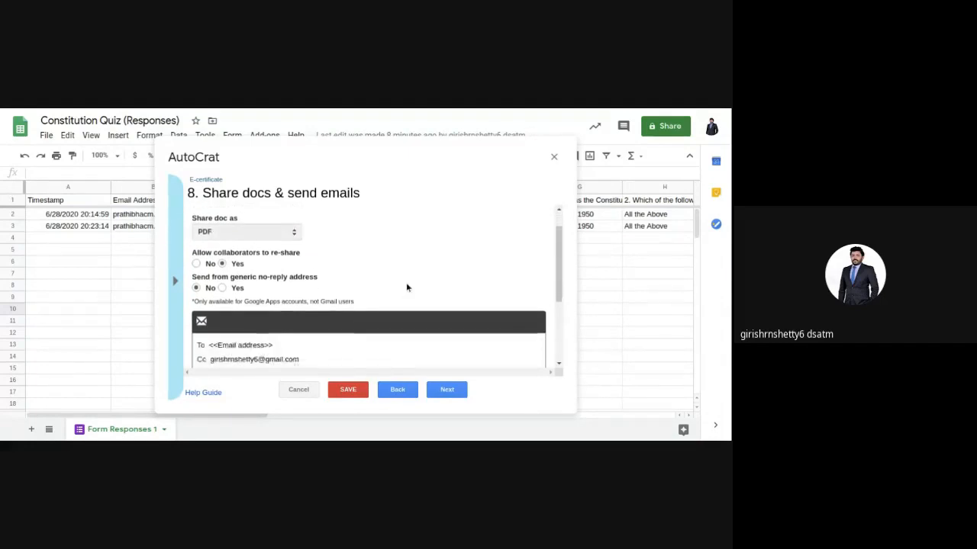
{"action": "scroll", "coordinate": [385, 280], "scroll_direction": "down", "scroll_amount": 1}
{"action": "scroll", "coordinate": [308, 301], "scroll_direction": "down", "scroll_amount": 1}
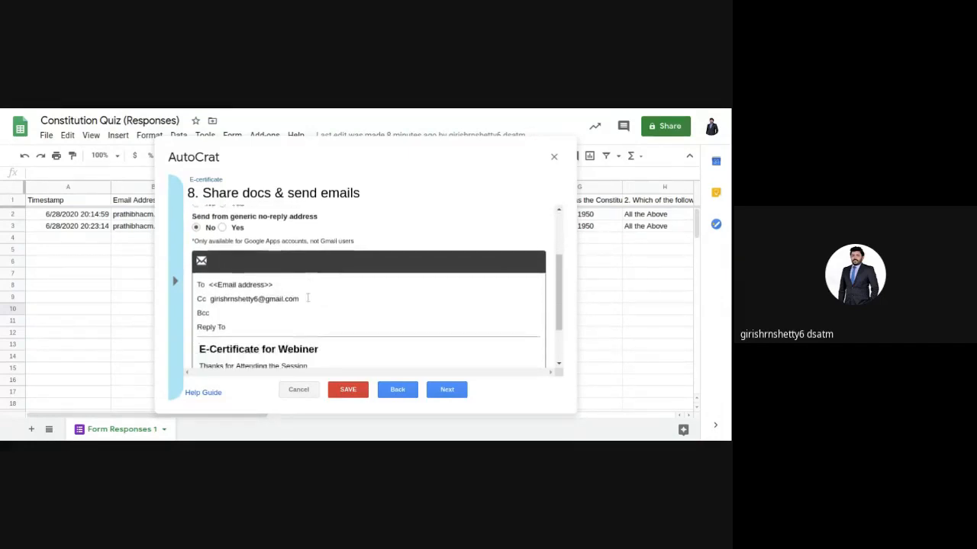
{"action": "left_click", "coordinate": [287, 286]}
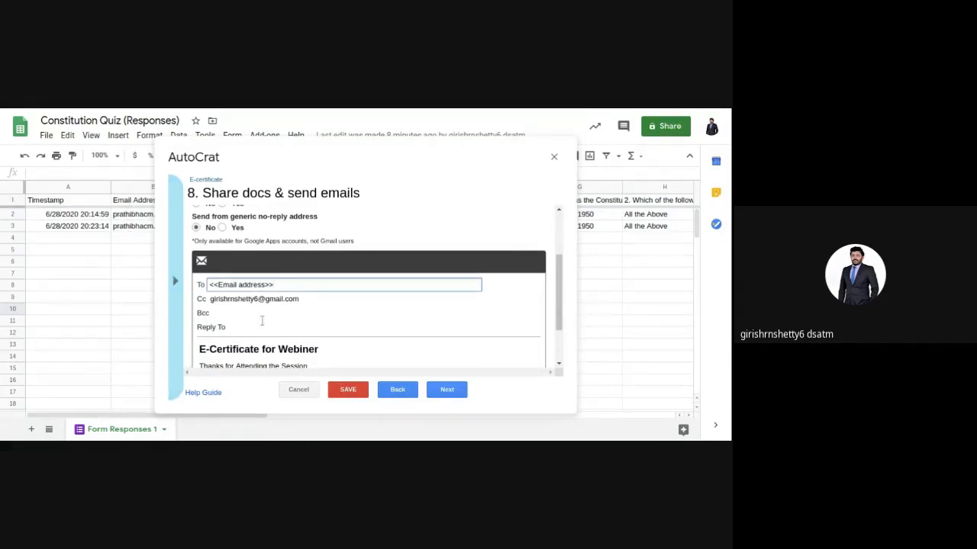
{"action": "scroll", "coordinate": [269, 305], "scroll_direction": "down", "scroll_amount": 1}
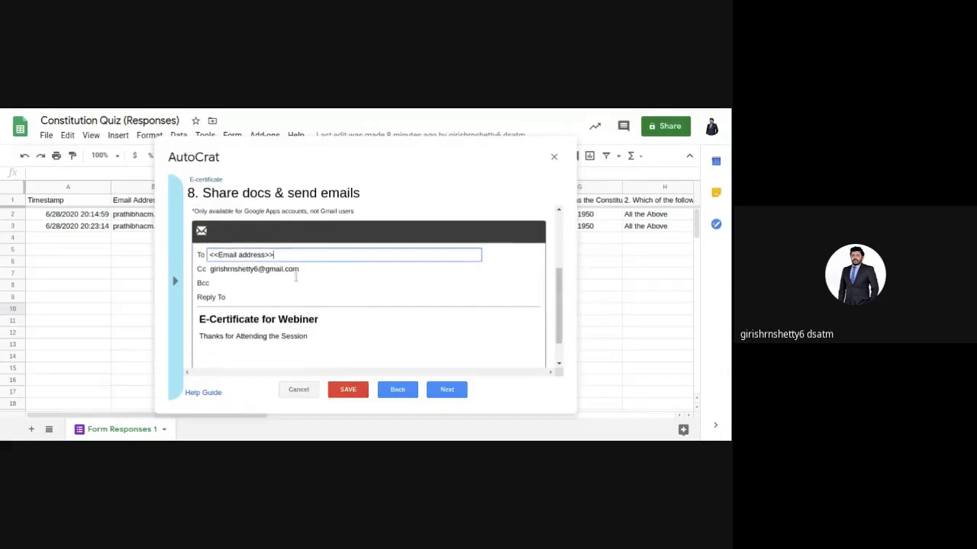
{"action": "left_click", "coordinate": [306, 271]}
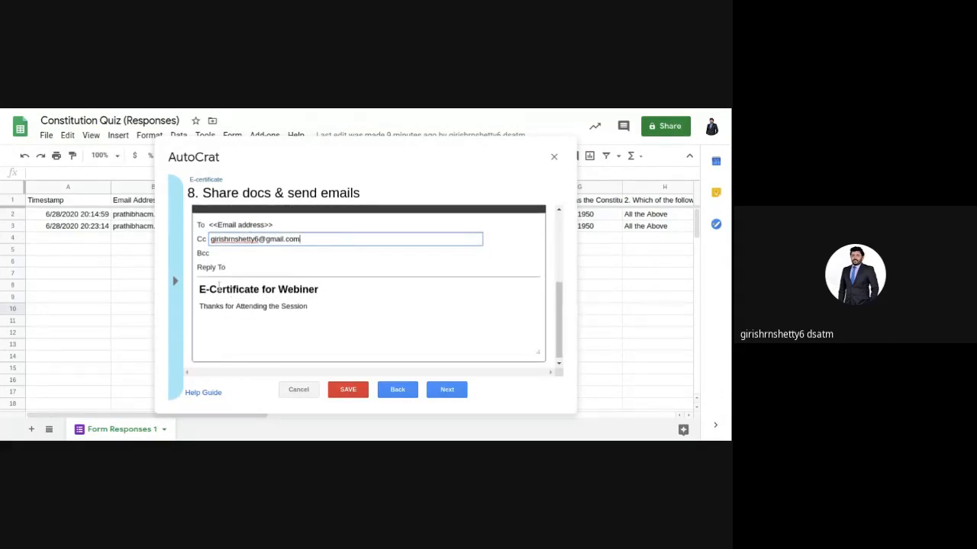
{"action": "left_click", "coordinate": [218, 290]}
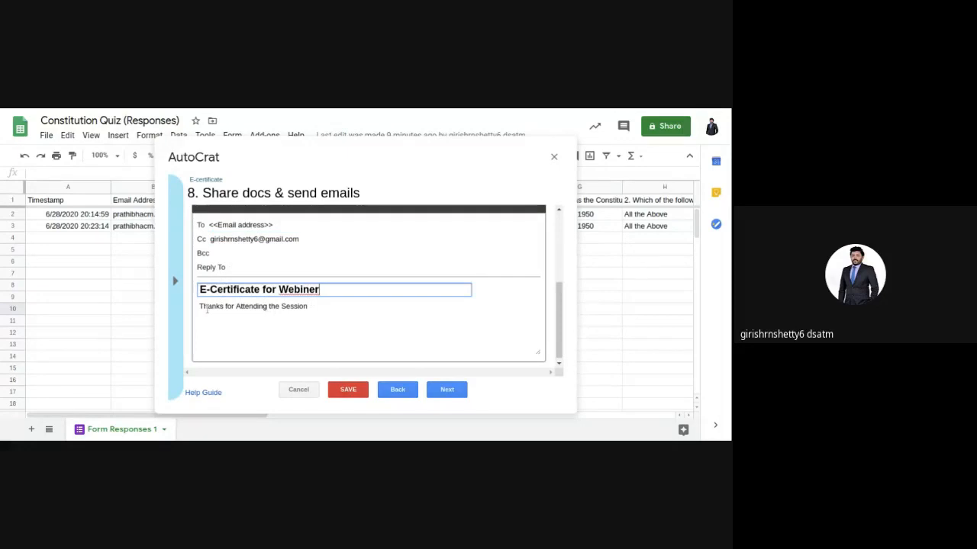
{"action": "left_click", "coordinate": [207, 307]}
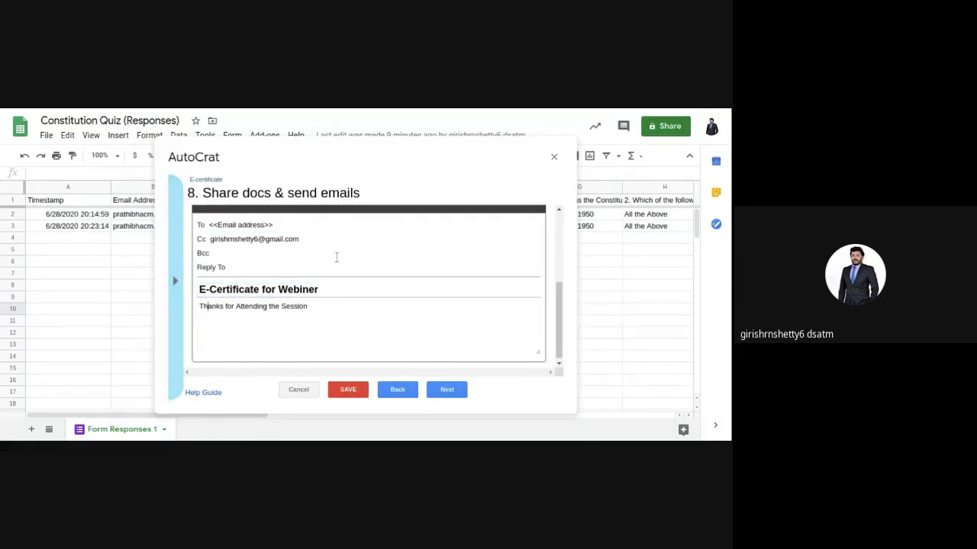
Accept the email settings and save the E-certificate job with the form trigger on and the time trigger off
{"action": "left_click", "coordinate": [440, 393]}
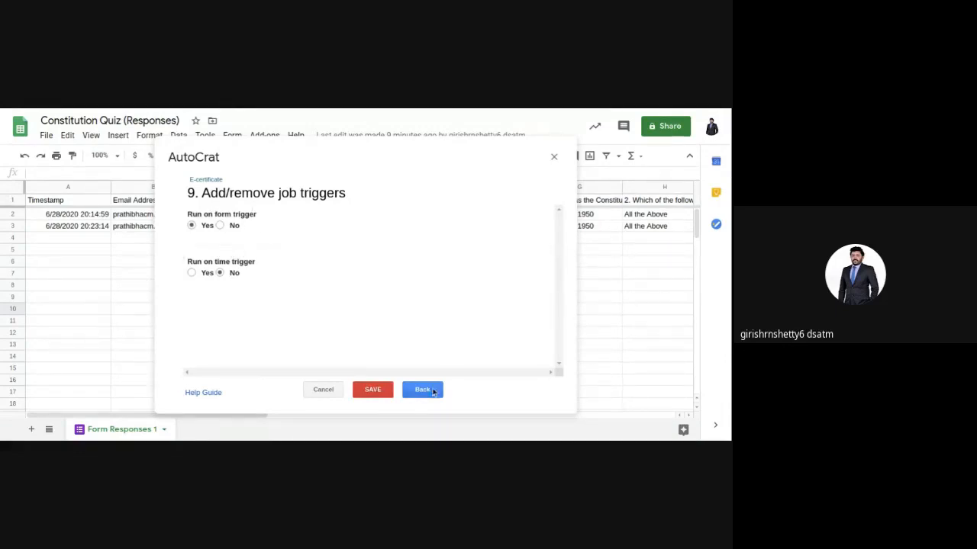
{"action": "left_click", "coordinate": [368, 390]}
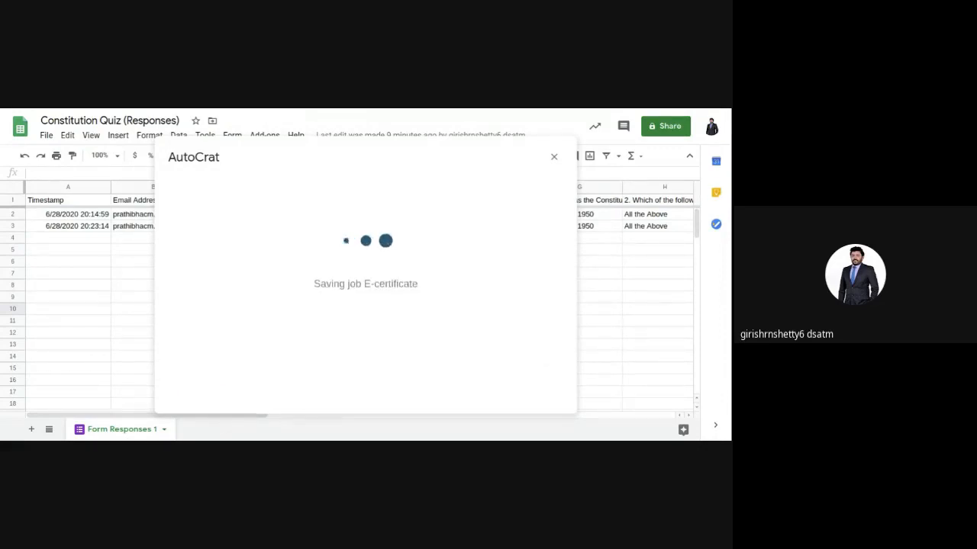
{"action": "left_click", "coordinate": [554, 157]}
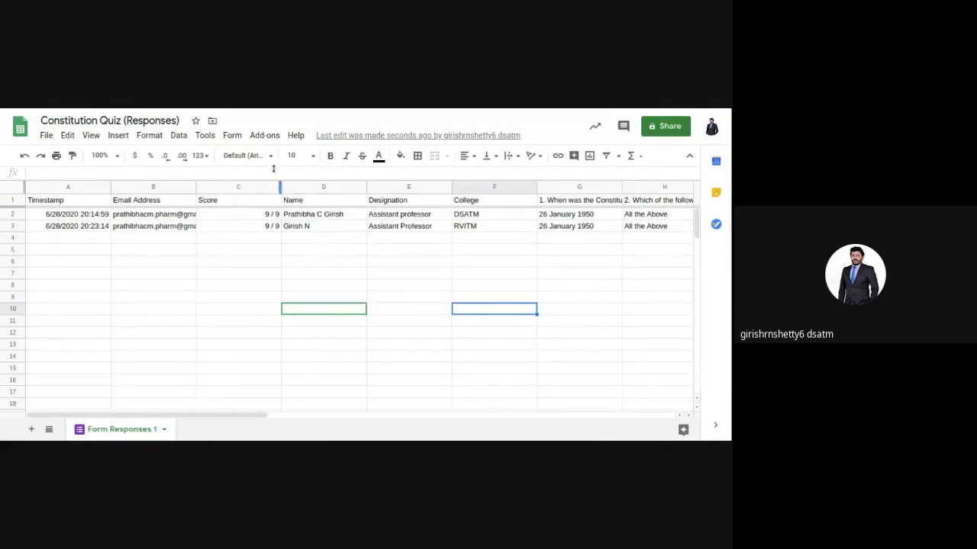
Reopen the Autocrat add-on and run the existing E-certificate job
{"action": "left_click", "coordinate": [267, 137]}
{"action": "mouse_move", "coordinate": [292, 183]}
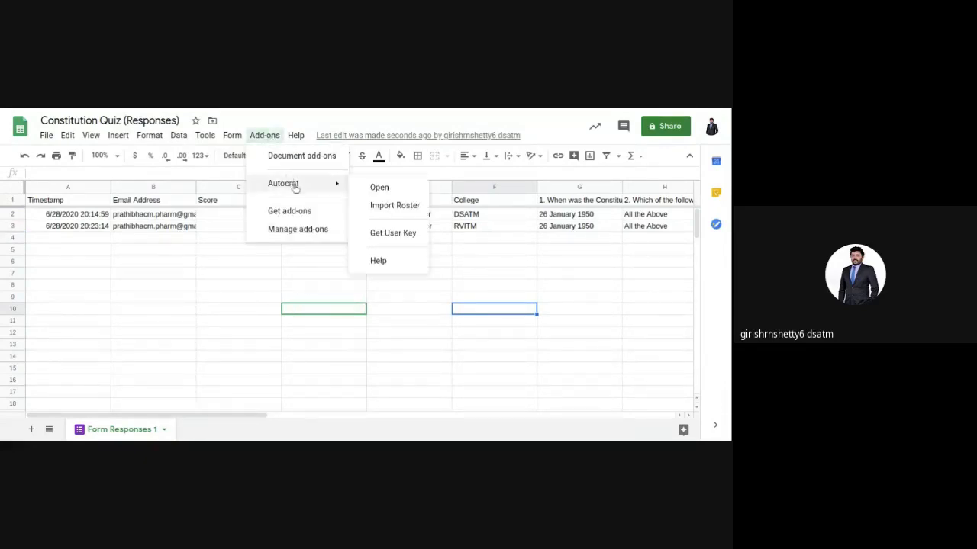
{"action": "left_click", "coordinate": [379, 188]}
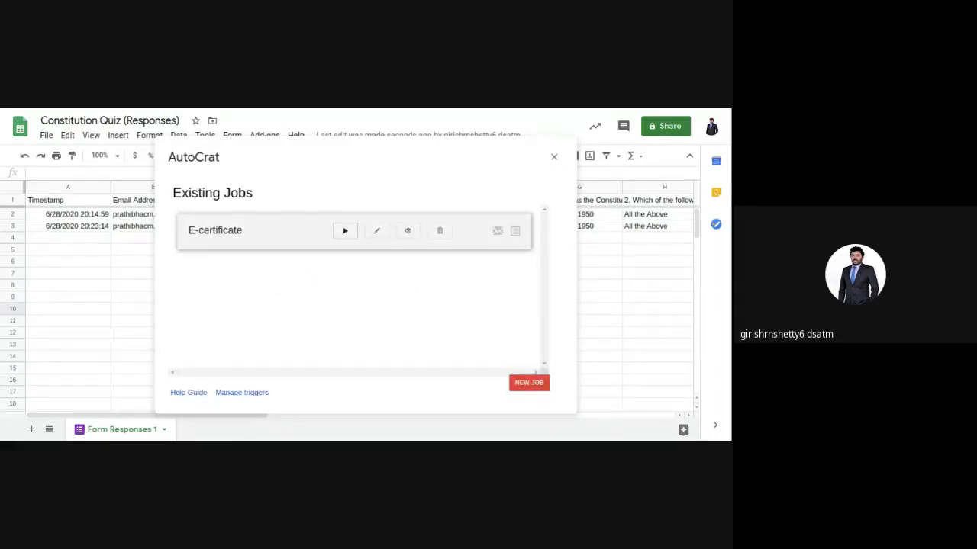
{"action": "left_click", "coordinate": [344, 230]}
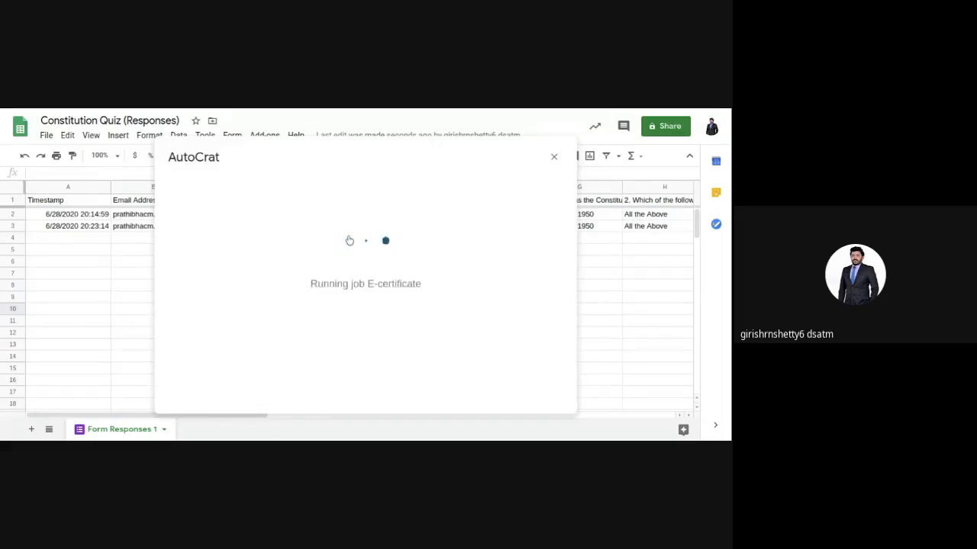